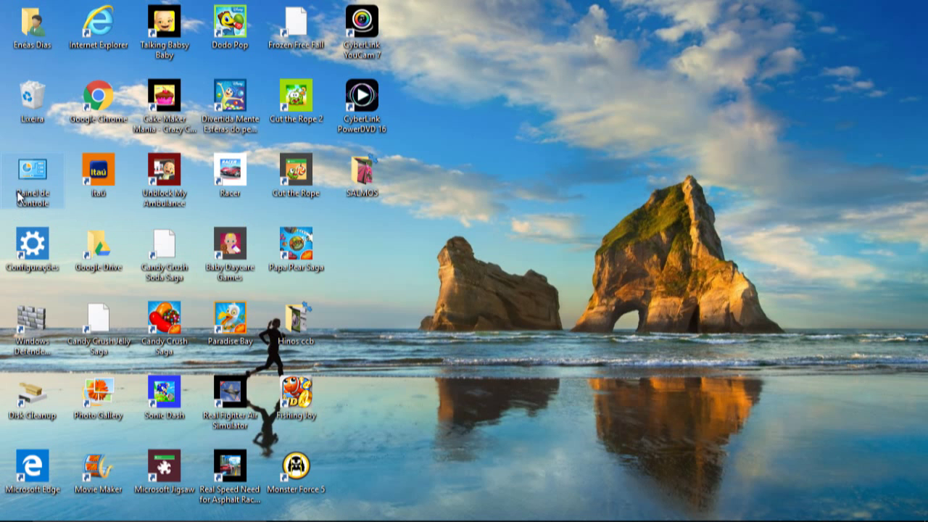
Open Programs and Features from the Control Panel, bring up the Windows Features dialog and maximize it.
double_click(18, 196)
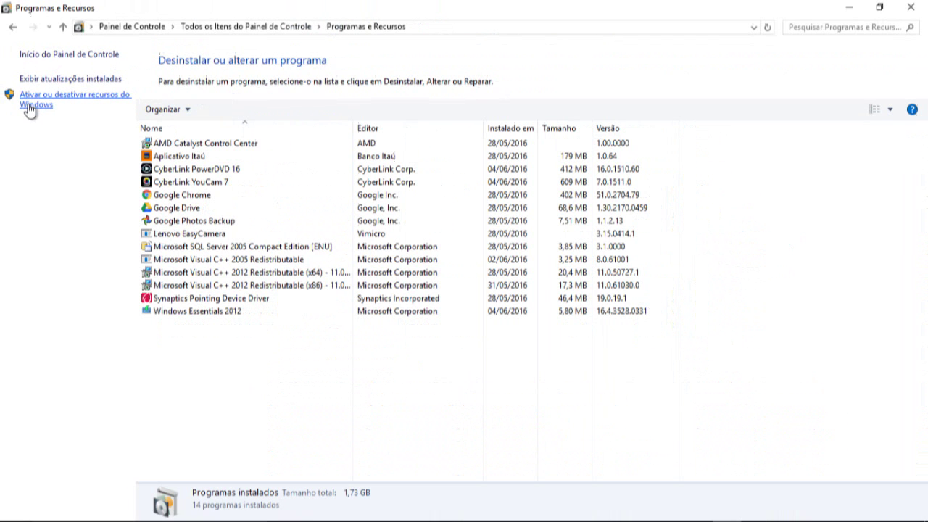
click(29, 106)
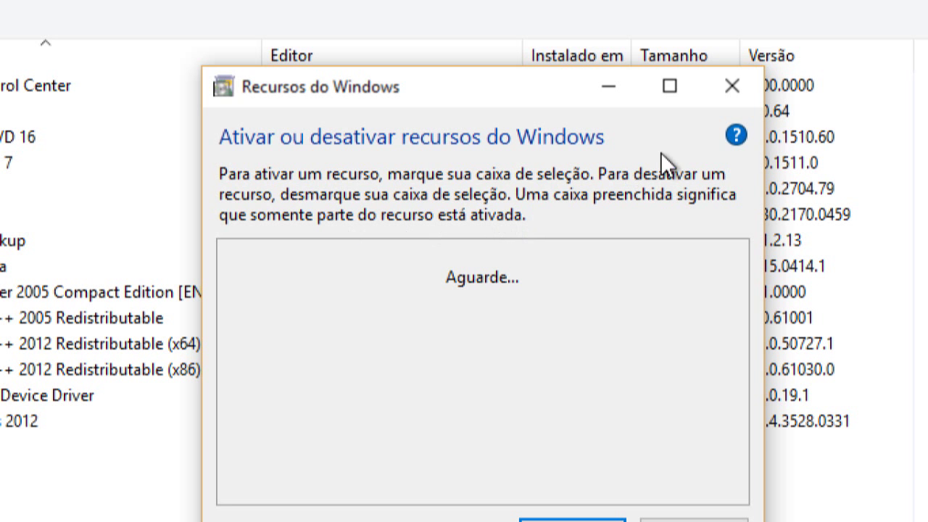
click(678, 83)
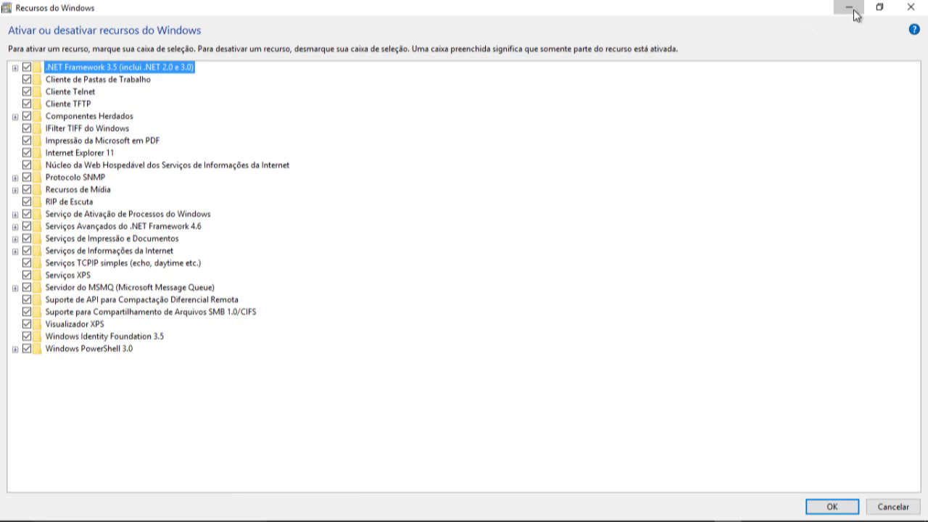
Close the Programs and Features window behind the Windows Features dialog and bring the dialog back into view.
click(854, 14)
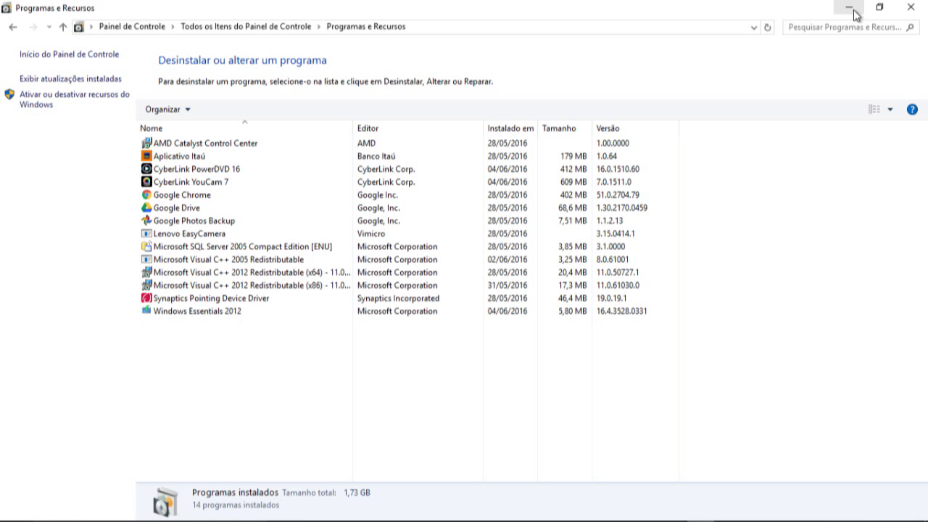
click(911, 6)
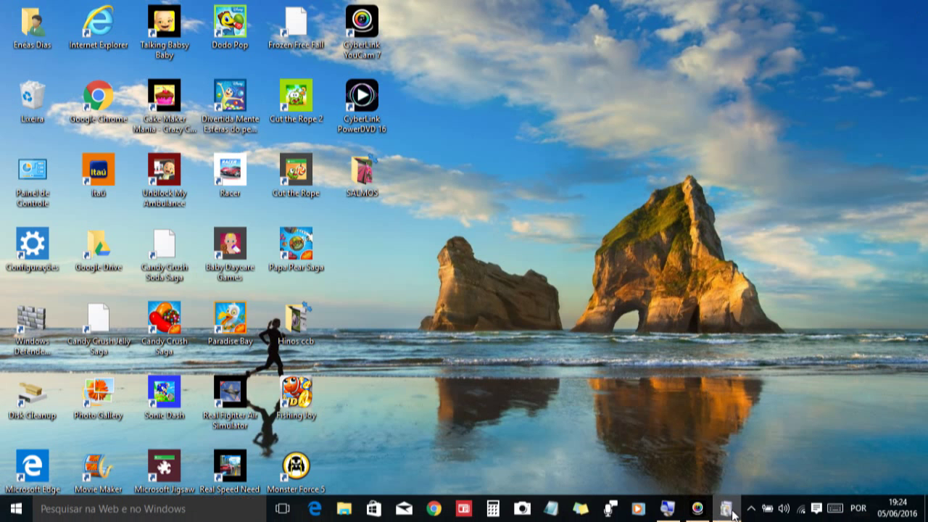
click(727, 509)
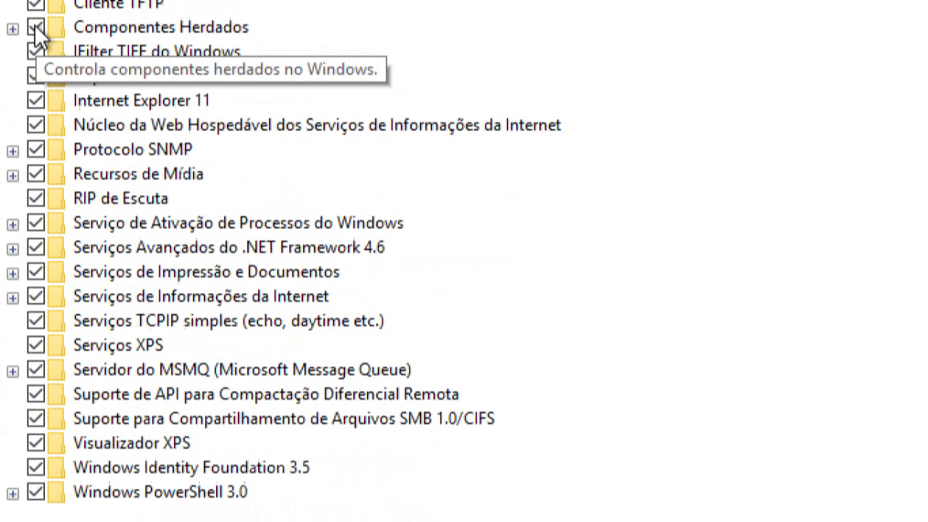
Turn the features Cliente Telnet and Cliente de Pastas de Trabalho off and back on.
click(36, 1)
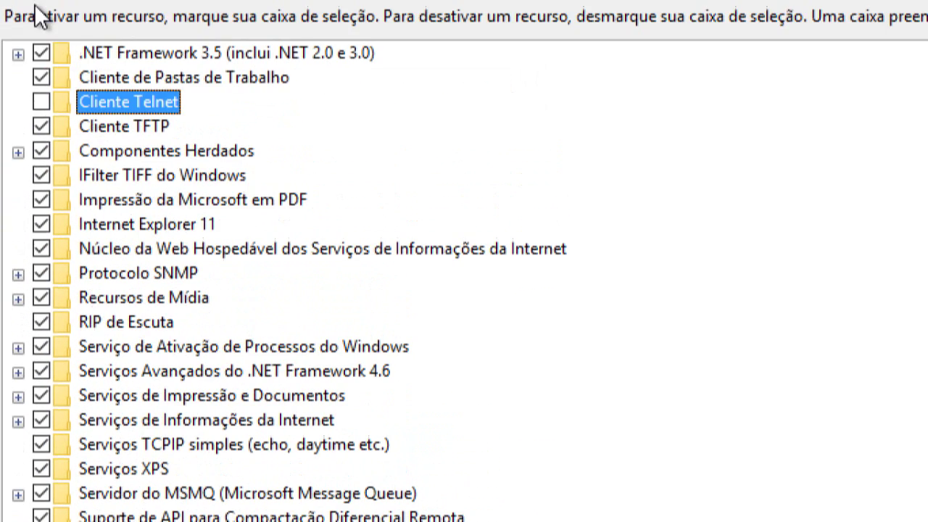
click(40, 113)
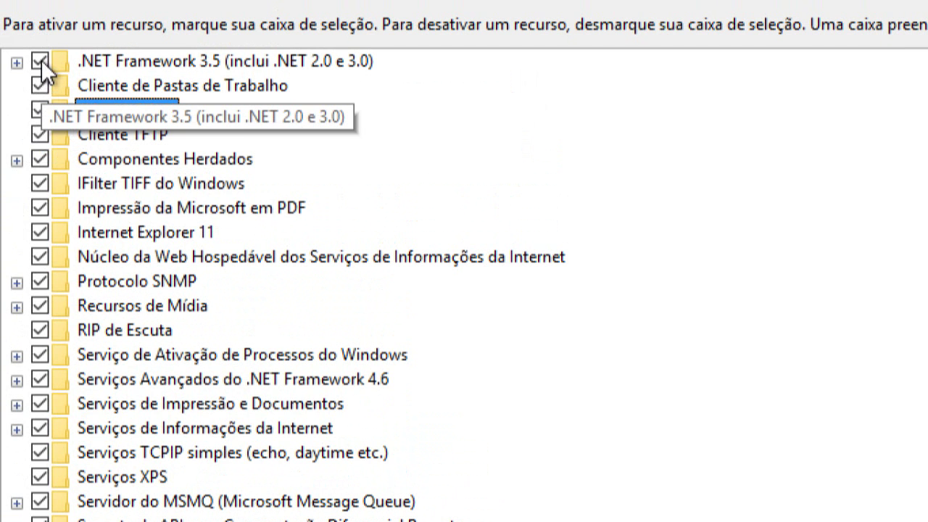
click(40, 86)
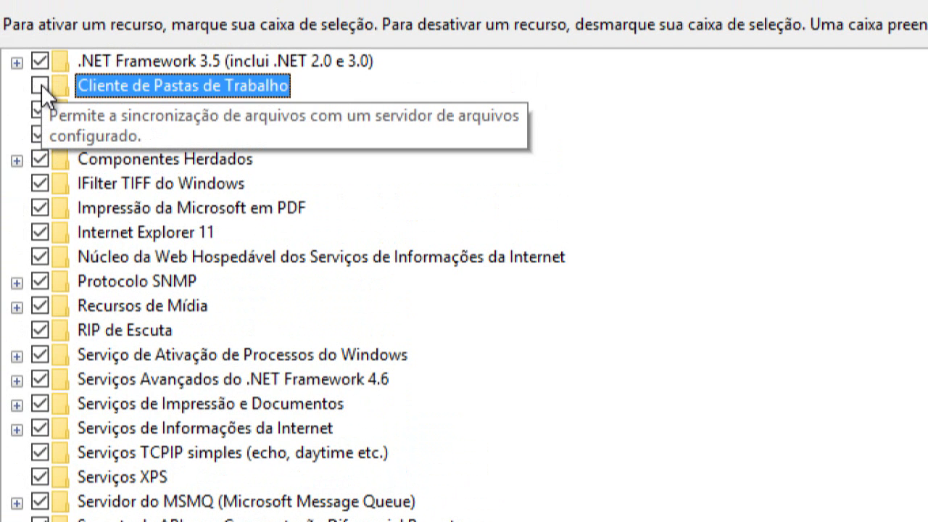
click(41, 85)
click(41, 86)
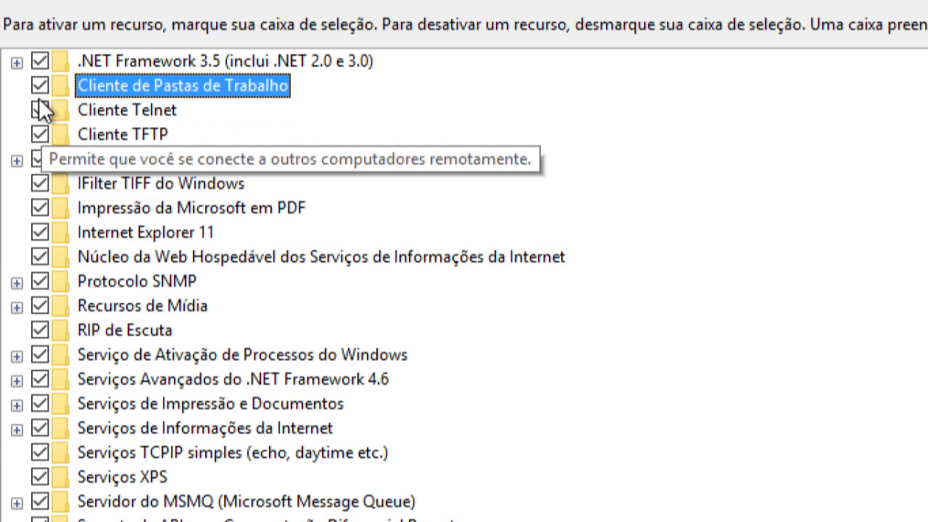
click(41, 110)
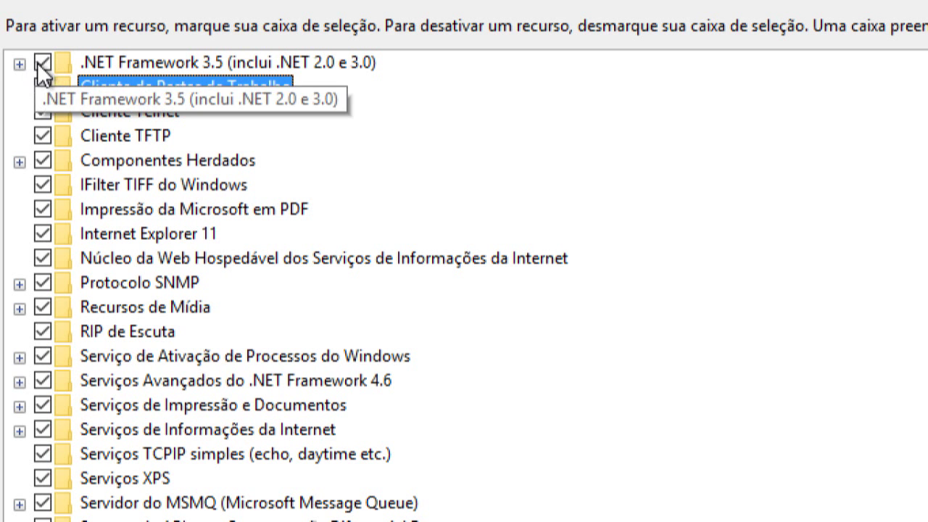
Expand .NET Framework 3.5 and turn off its subfeature Ativação Não HTTP do Windows Communication Foundation.
click(19, 65)
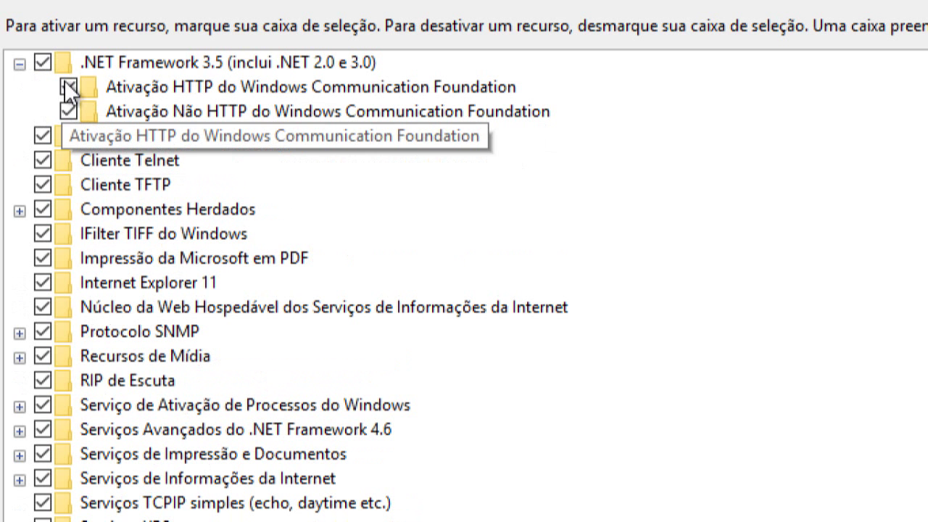
click(20, 64)
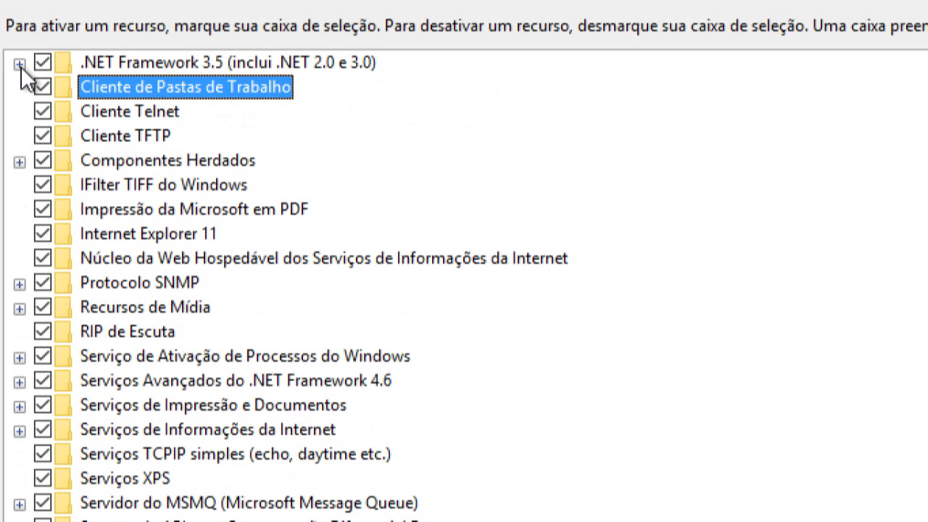
click(19, 64)
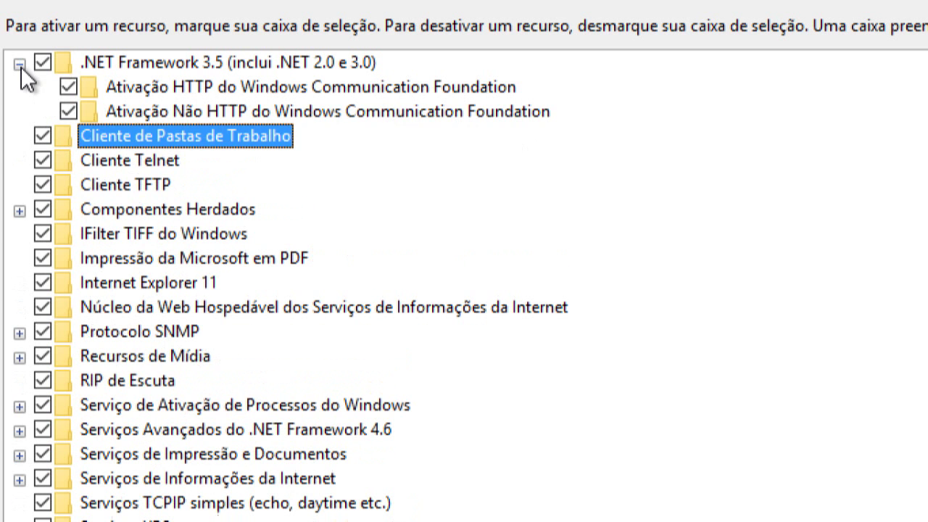
click(71, 107)
click(71, 107)
click(71, 109)
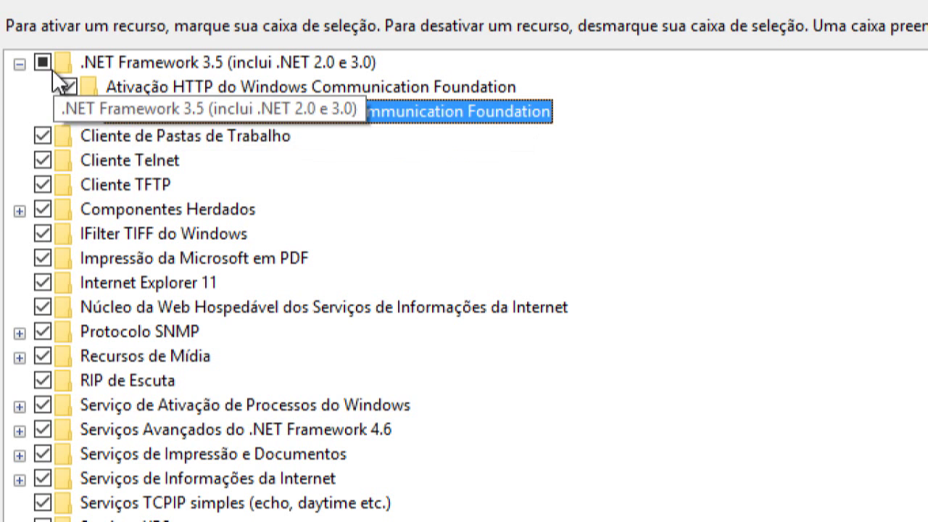
click(66, 111)
click(67, 110)
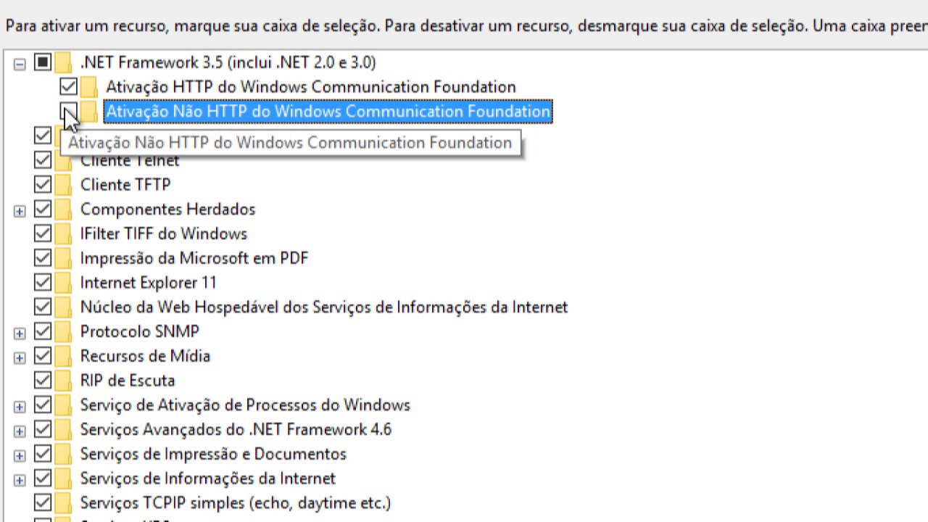
Turn Ativação Não HTTP do Windows Communication Foundation back on and collapse .NET Framework 3.5.
click(19, 63)
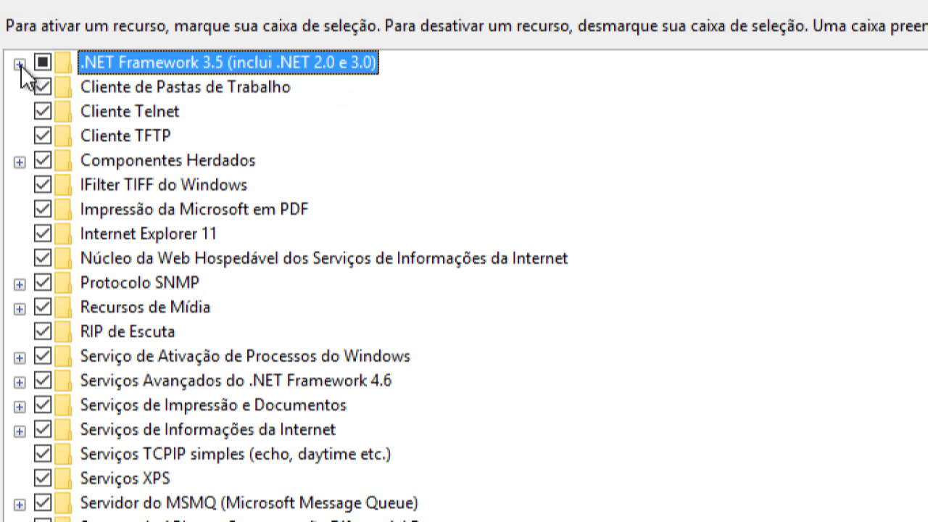
click(20, 65)
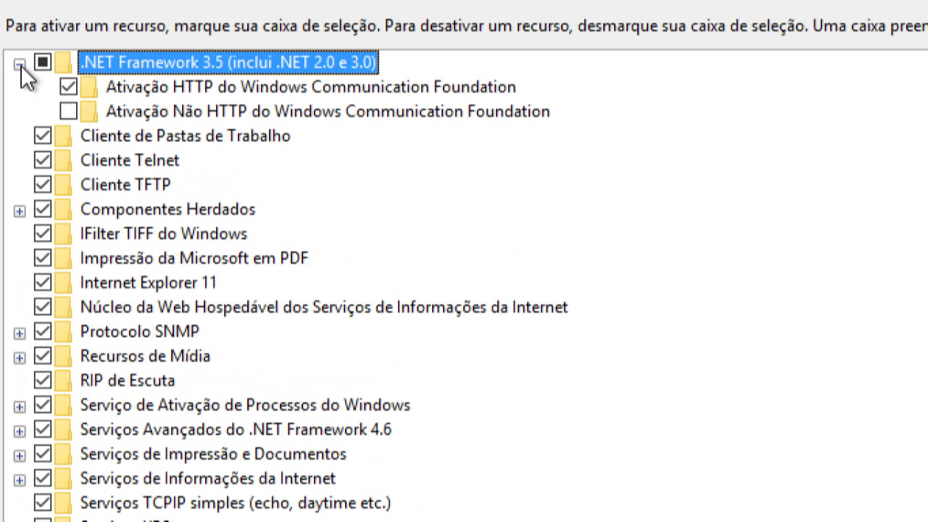
click(69, 111)
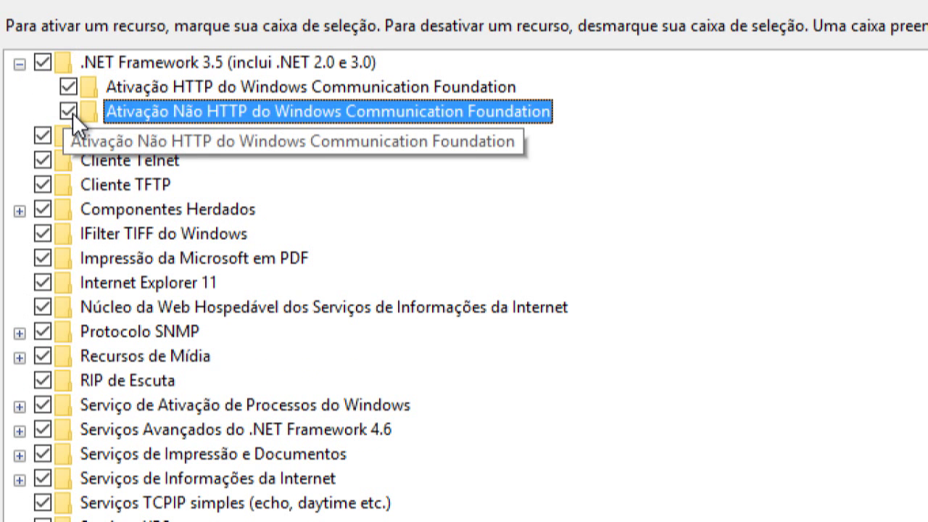
click(19, 63)
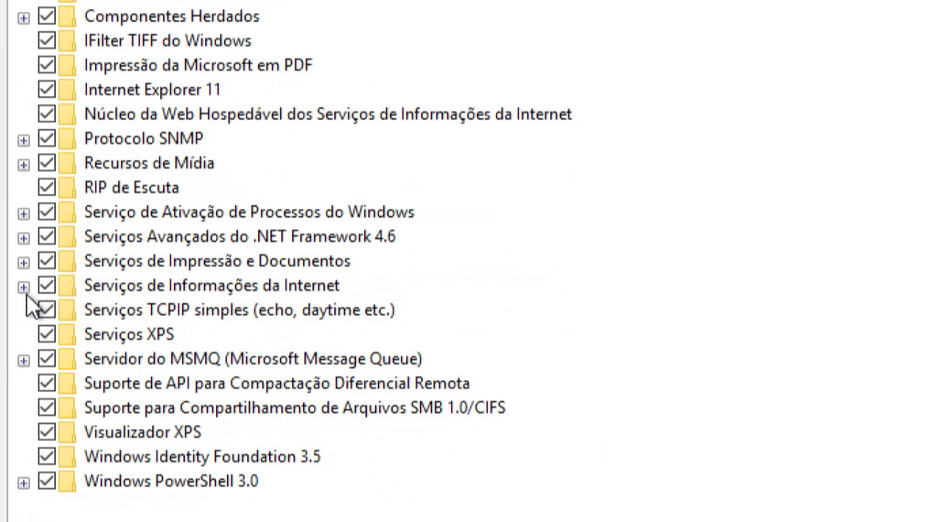
Examine the Ferramentas de Gerenciamento da Web and IIS 6 compatibility subfeatures within Serviços de Informações da Internet.
click(23, 287)
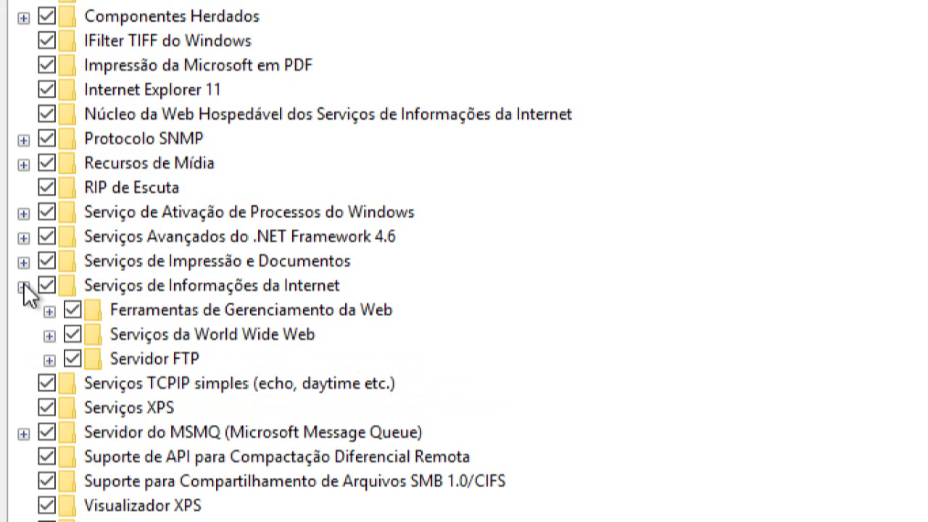
click(49, 311)
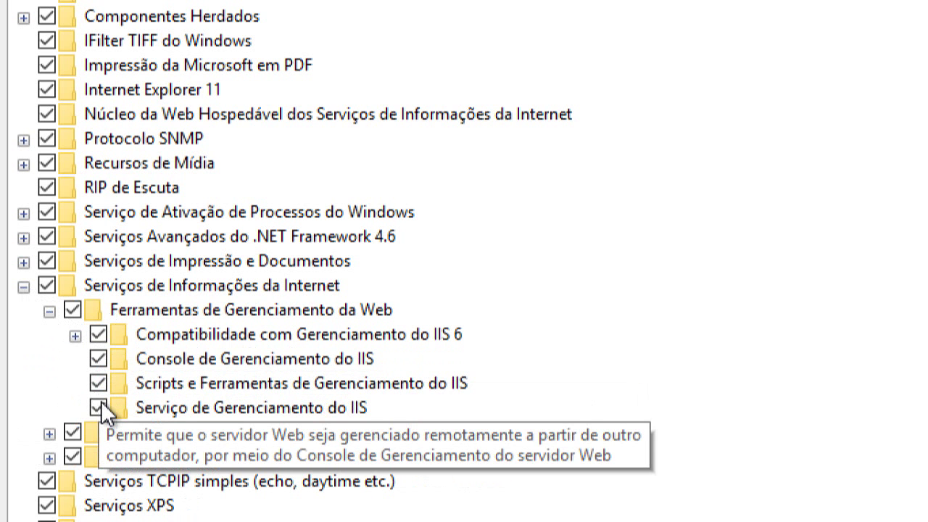
click(75, 336)
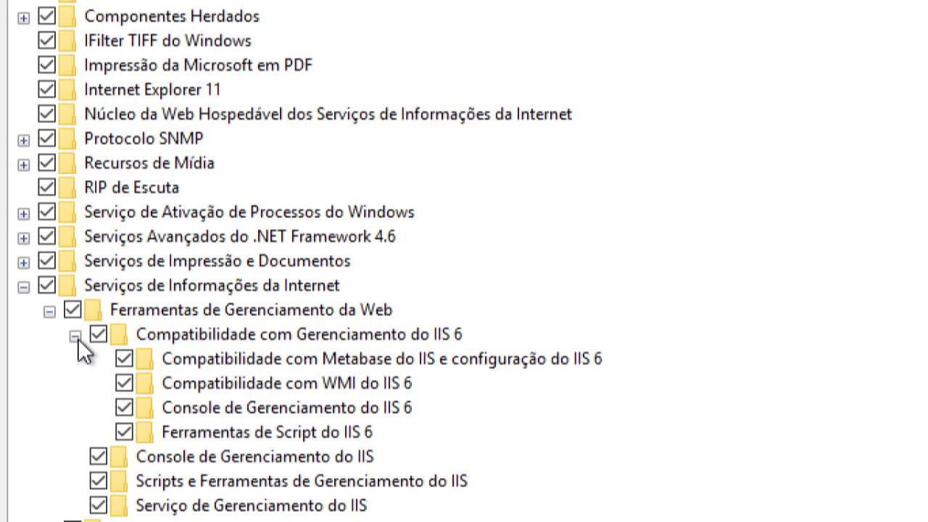
click(74, 335)
click(49, 311)
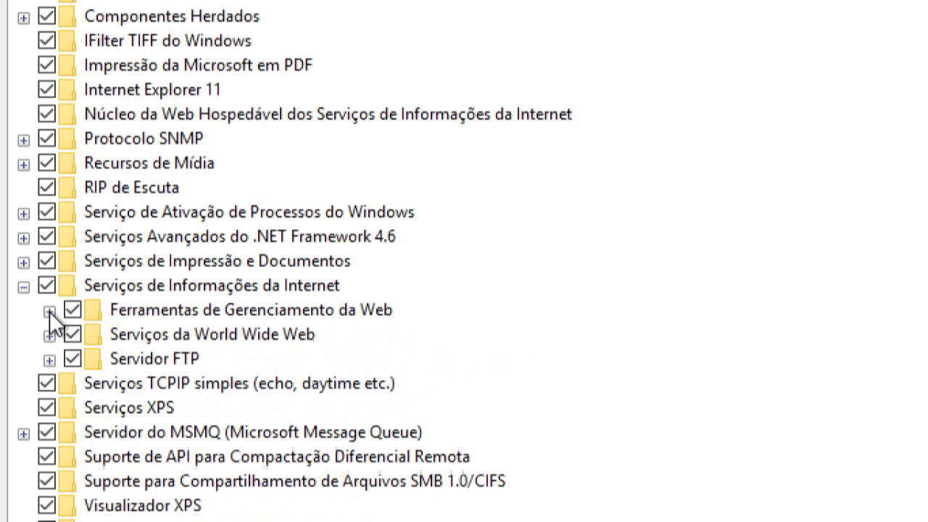
click(21, 284)
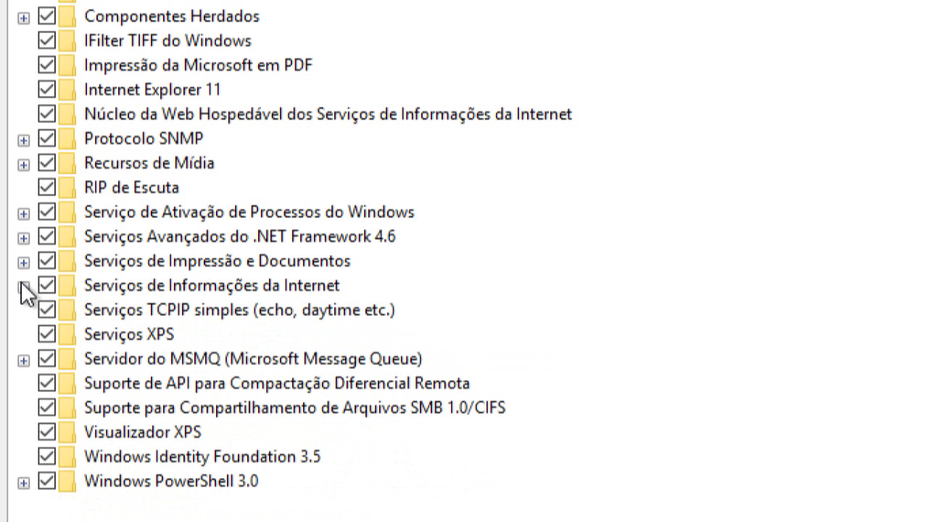
Turn off Compactação de Conteúdo Dinâmico under Recursos de Desempenho in Serviços da World Wide Web, and collapse Serviços de Informações da Internet.
click(22, 285)
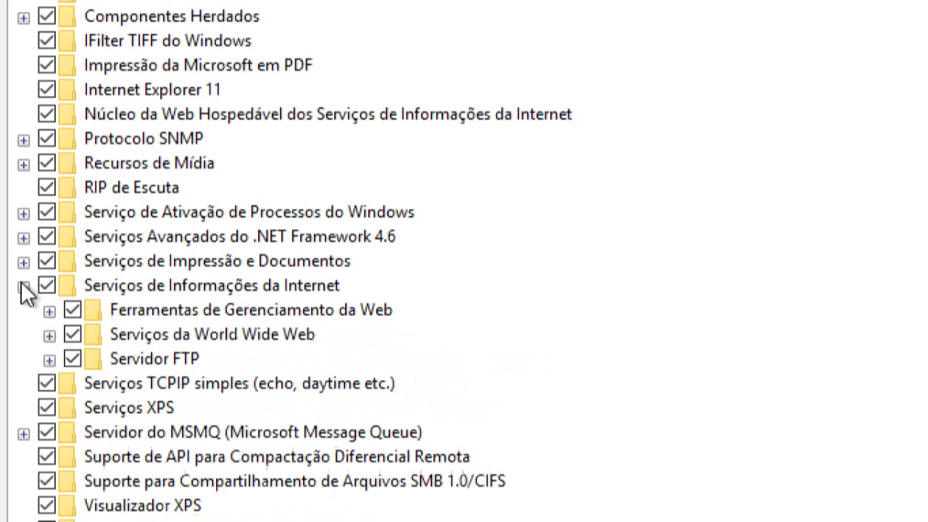
click(52, 337)
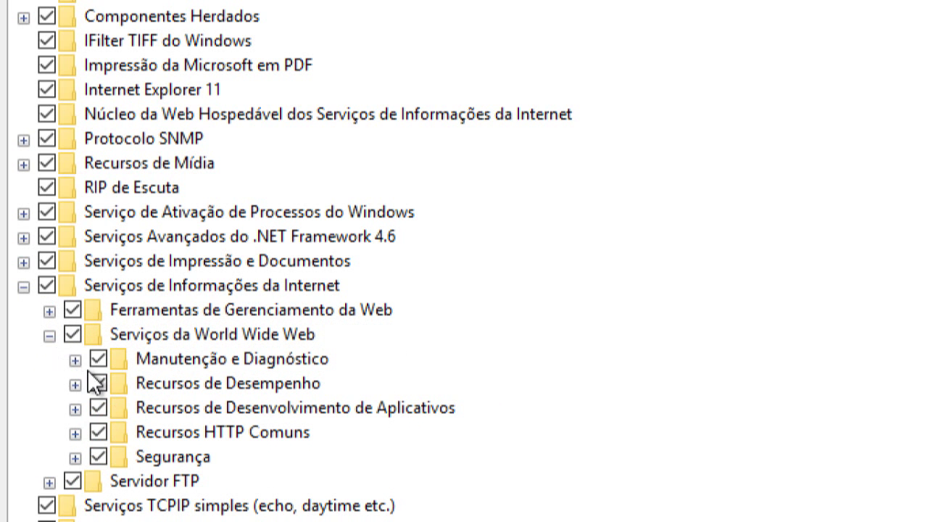
click(75, 384)
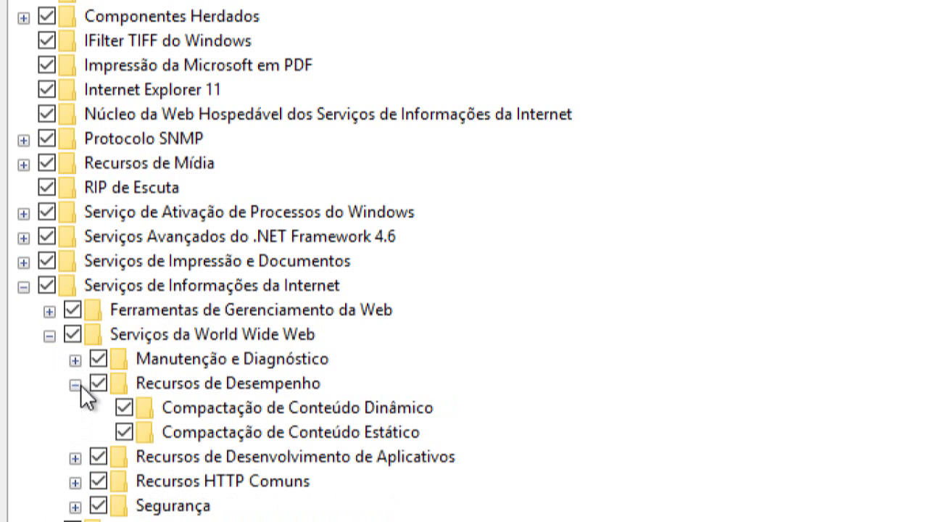
click(123, 408)
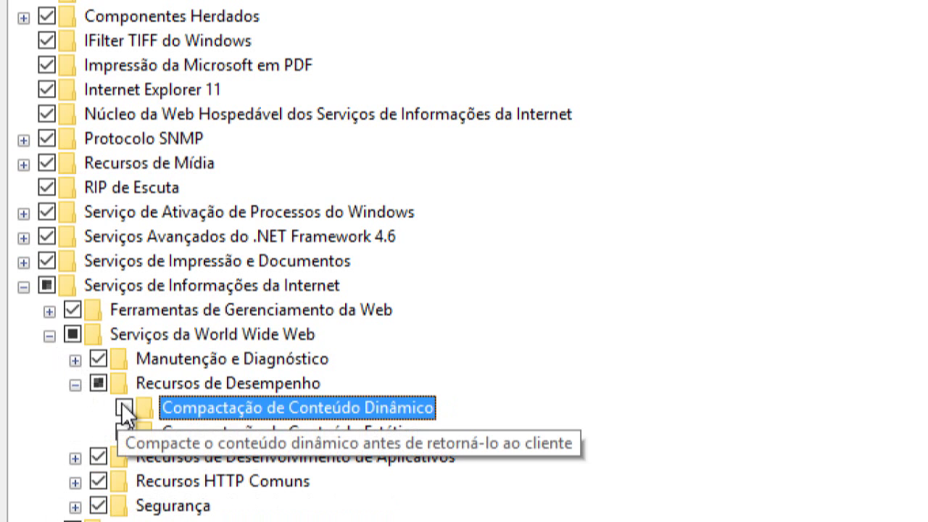
click(75, 384)
click(24, 286)
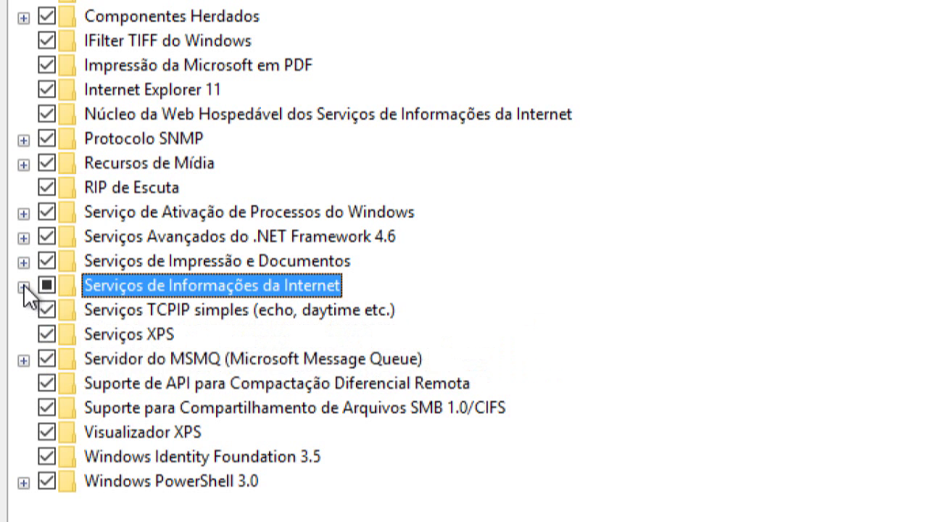
Turn Compactação de Conteúdo Dinâmico back on under Recursos de Desempenho and collapse the Serviços de Informações da Internet group.
click(24, 286)
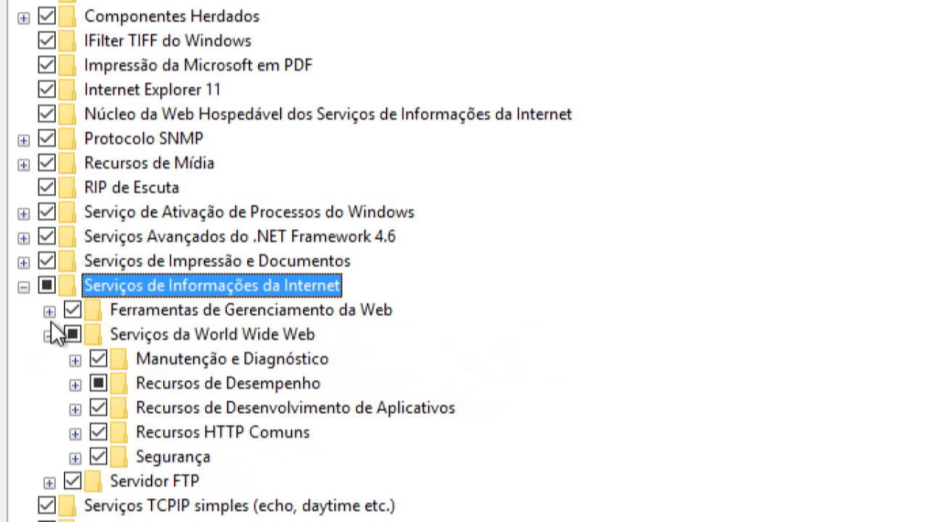
click(75, 384)
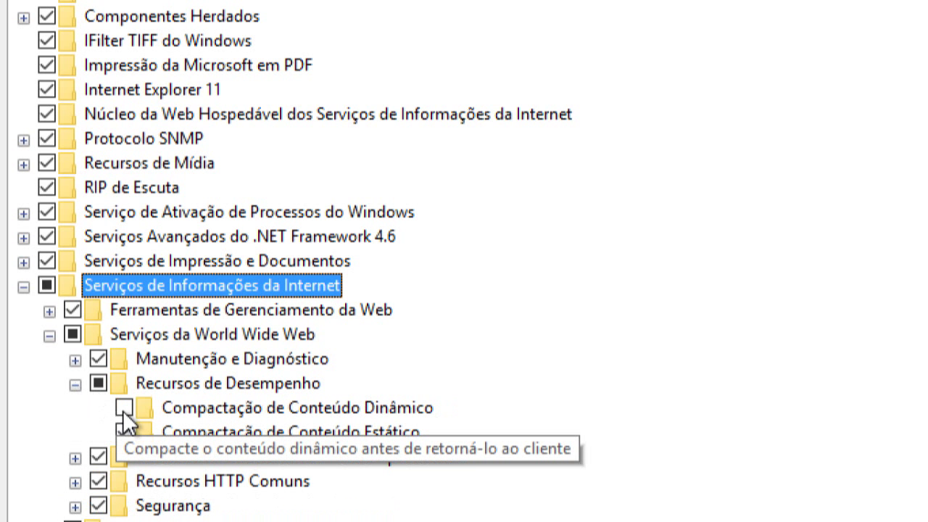
click(124, 408)
click(124, 432)
click(75, 385)
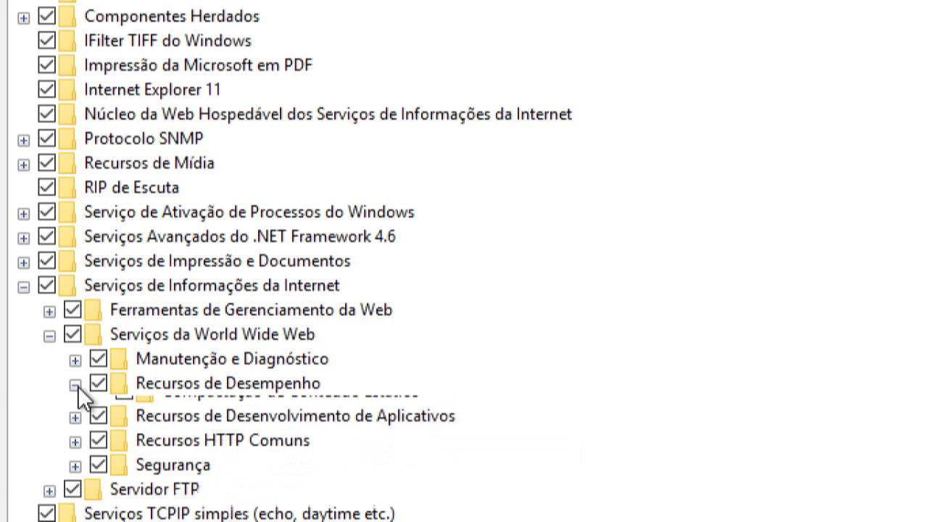
click(24, 286)
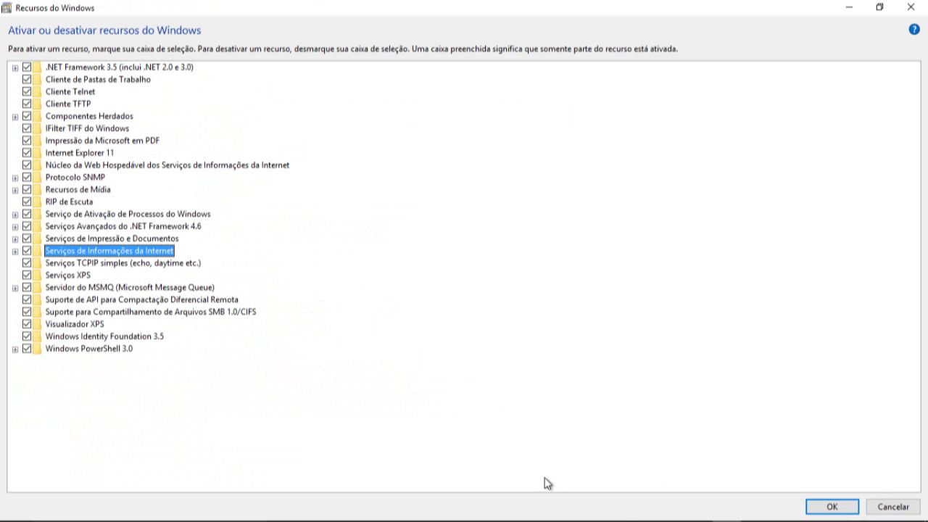
Apply the Windows feature selection with all listed features enabled and close the dialog.
click(826, 506)
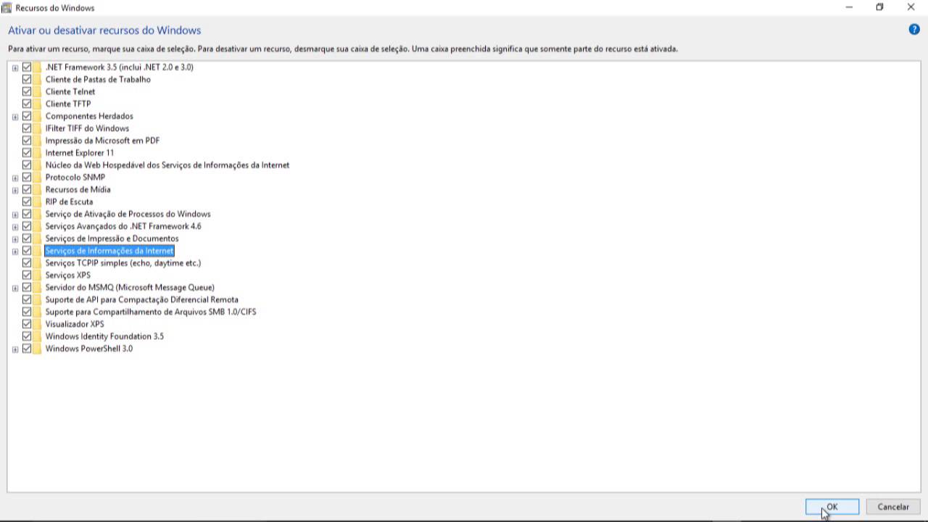
click(830, 507)
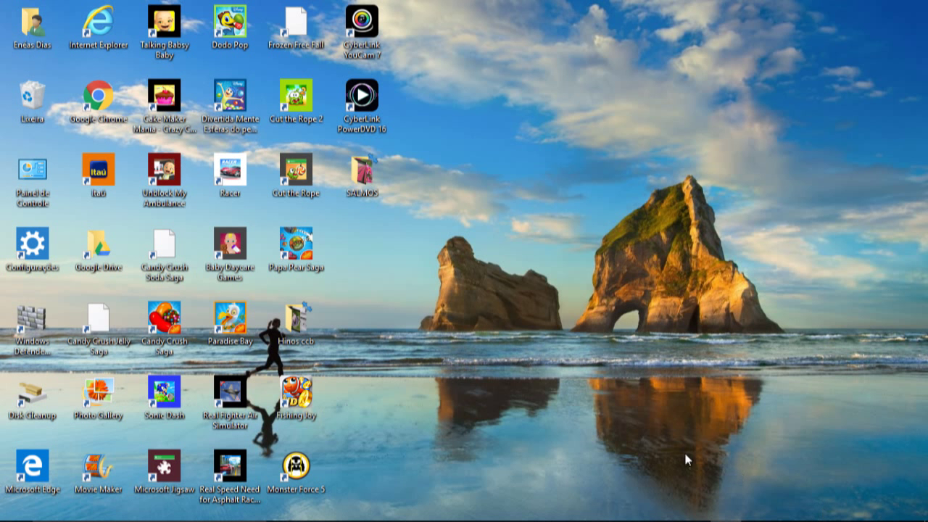